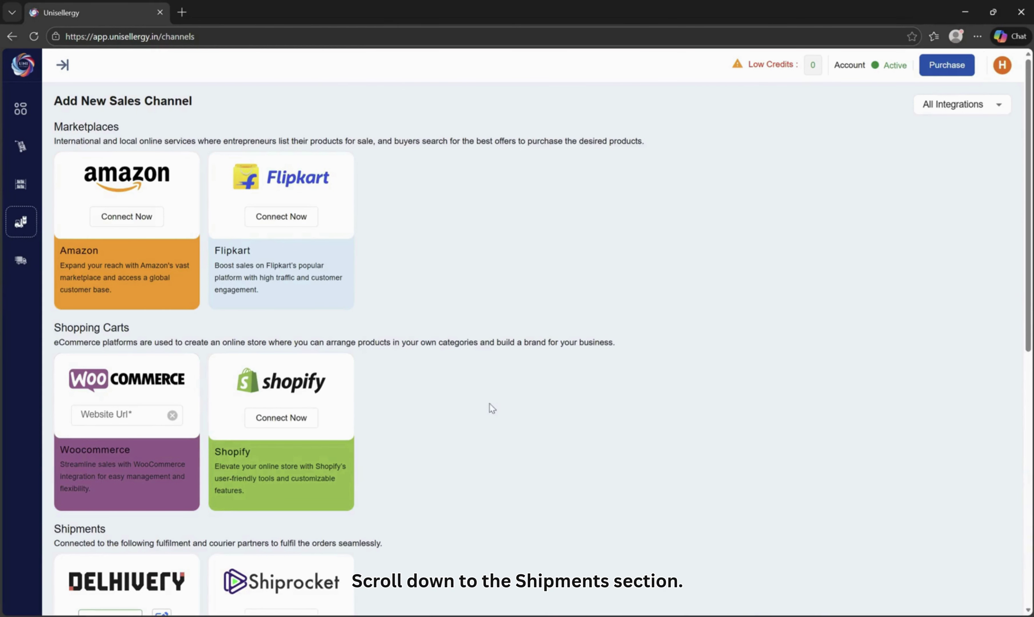
# Step: Filter the sales channel integrations to Shipments and start connecting Shiprocket
pyautogui.scroll(-5, 527, 428)
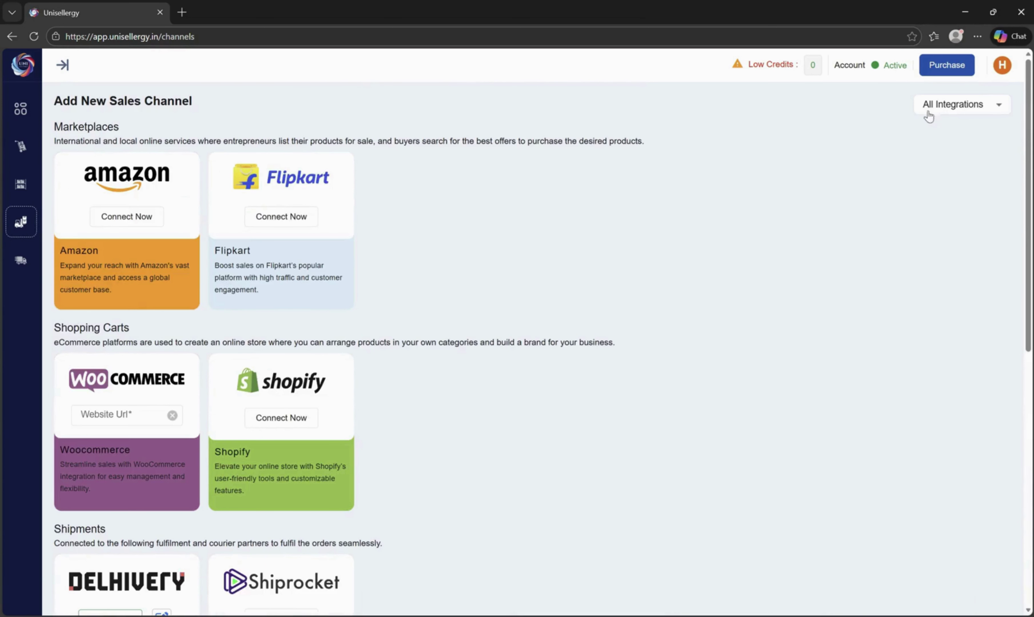
pyautogui.click(941, 105)
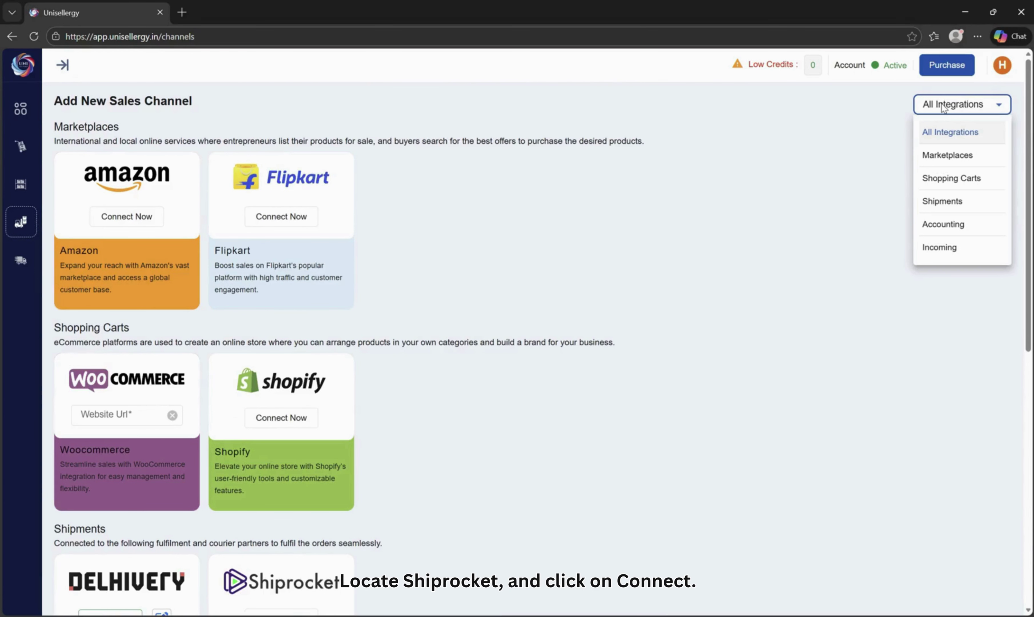
pyautogui.click(950, 203)
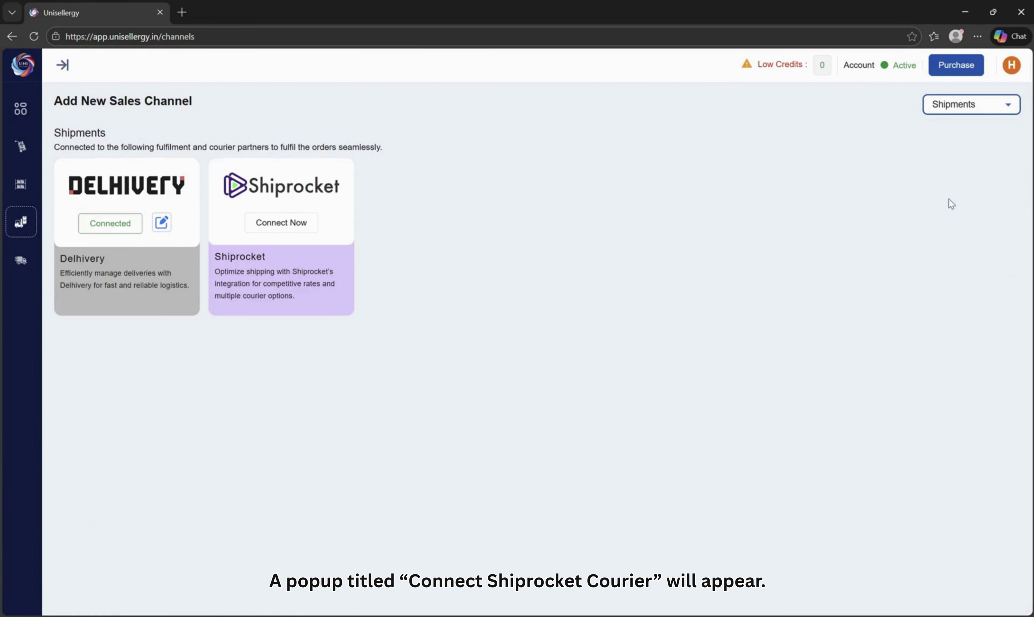
pyautogui.click(287, 227)
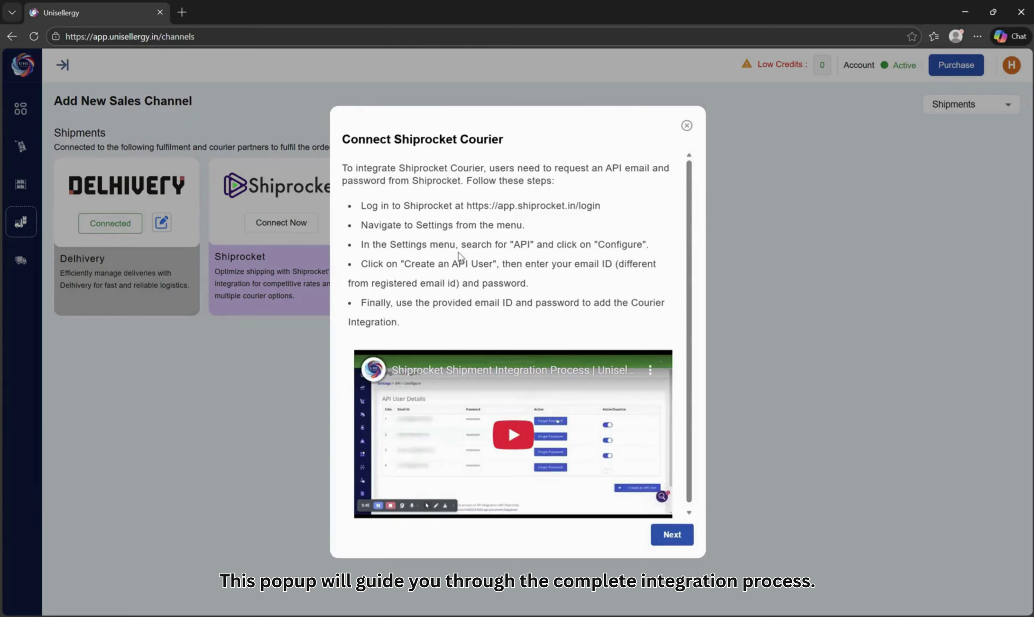
pyautogui.click(287, 226)
# Step: Play the Shiprocket integration video in the connection instructions briefly and pause it
pyautogui.scroll(-1, 536, 229)
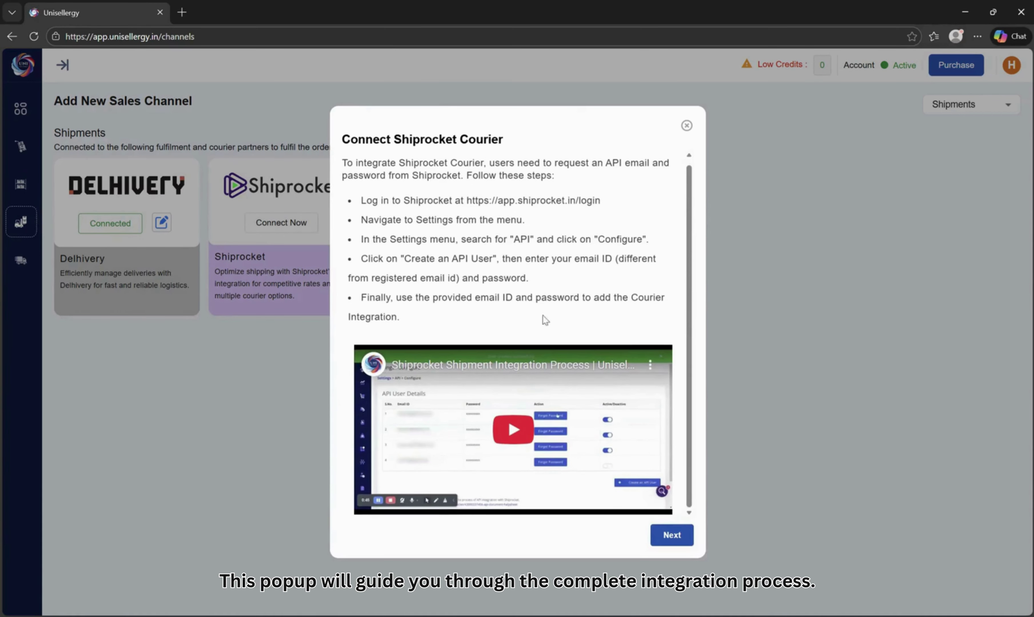
pyautogui.click(511, 427)
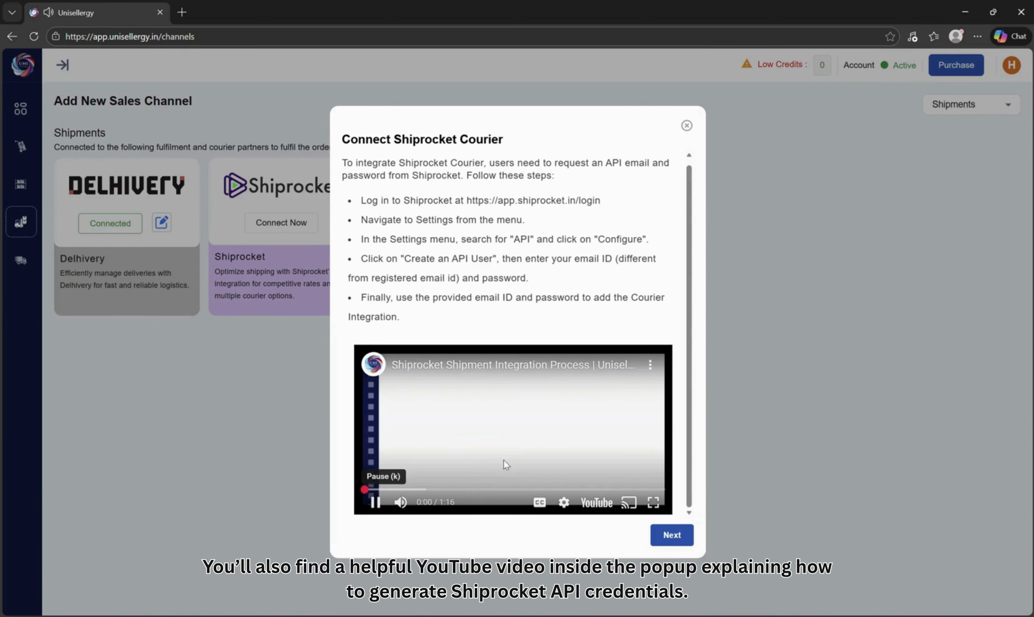
pyautogui.click(376, 503)
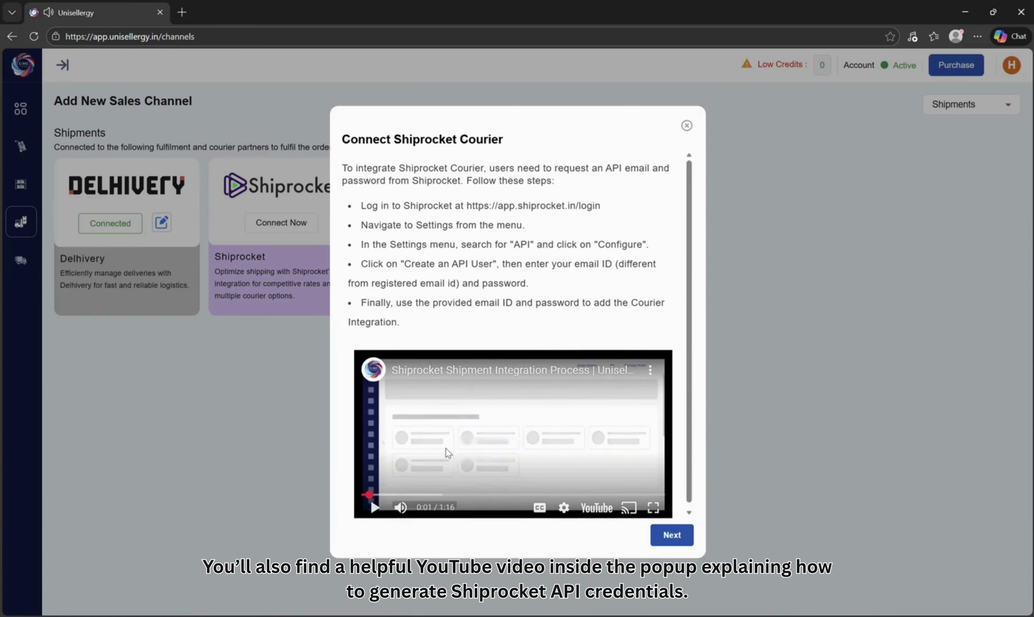
pyautogui.scroll(1, 499, 318)
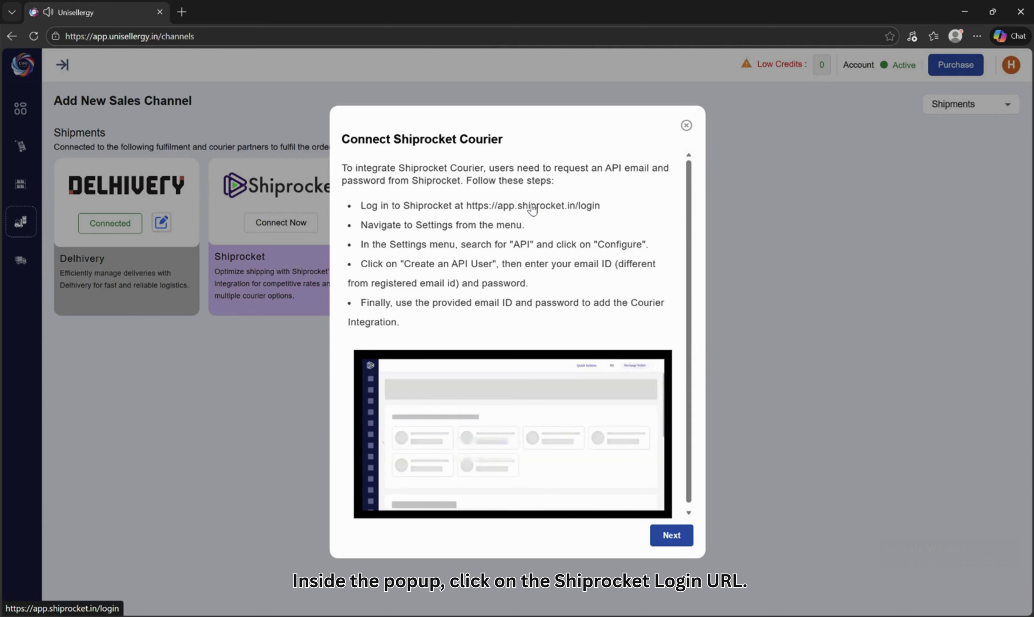
# Step: Log in to Shiprocket through the login link in the instructions, using the account's email, password and two-factor OTP
pyautogui.click(532, 205)
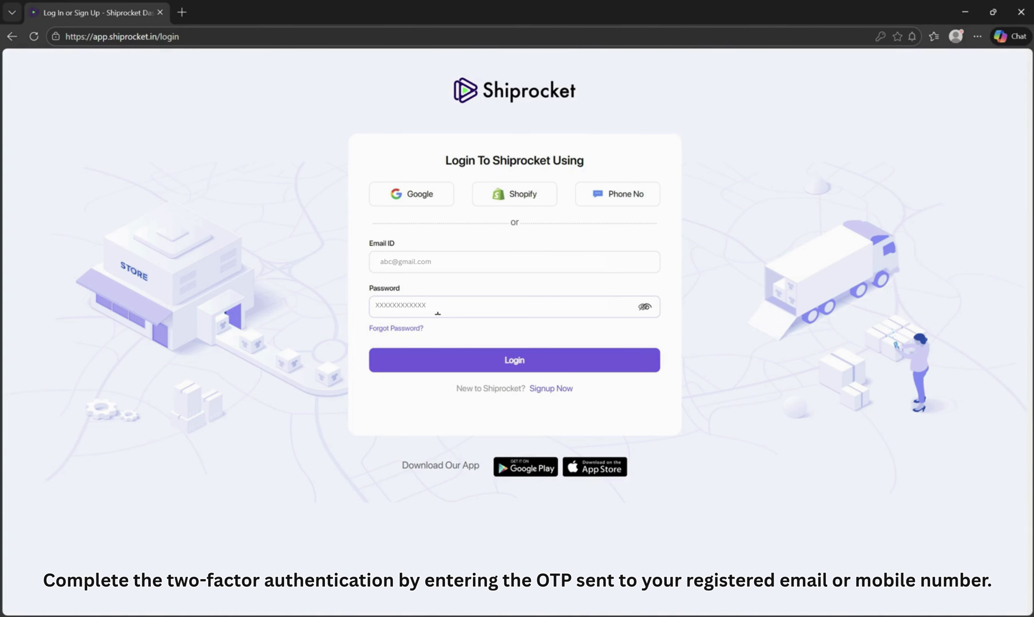
pyautogui.click(469, 354)
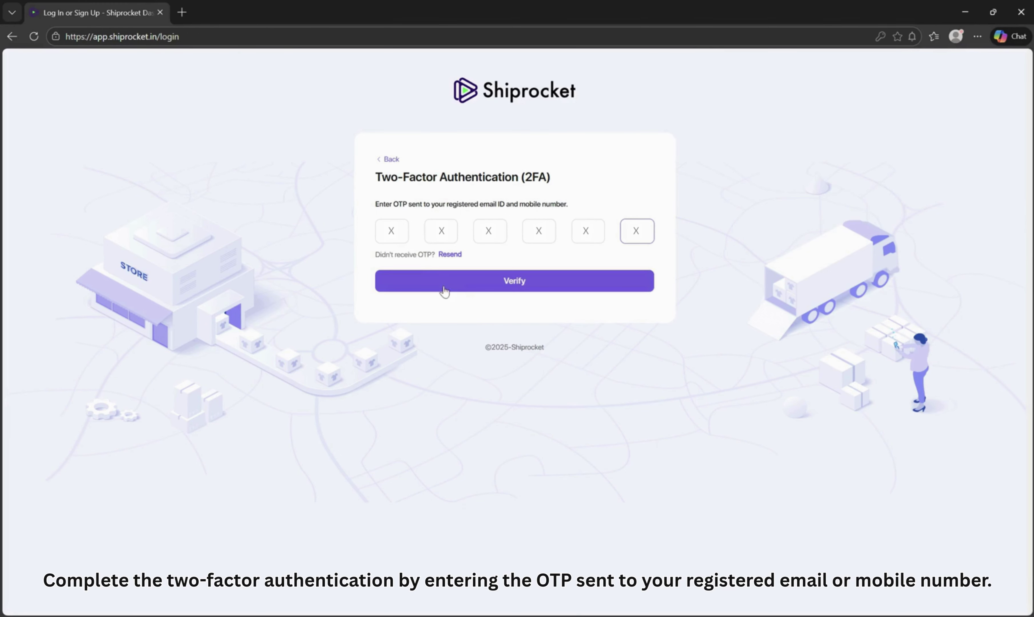
pyautogui.click(453, 281)
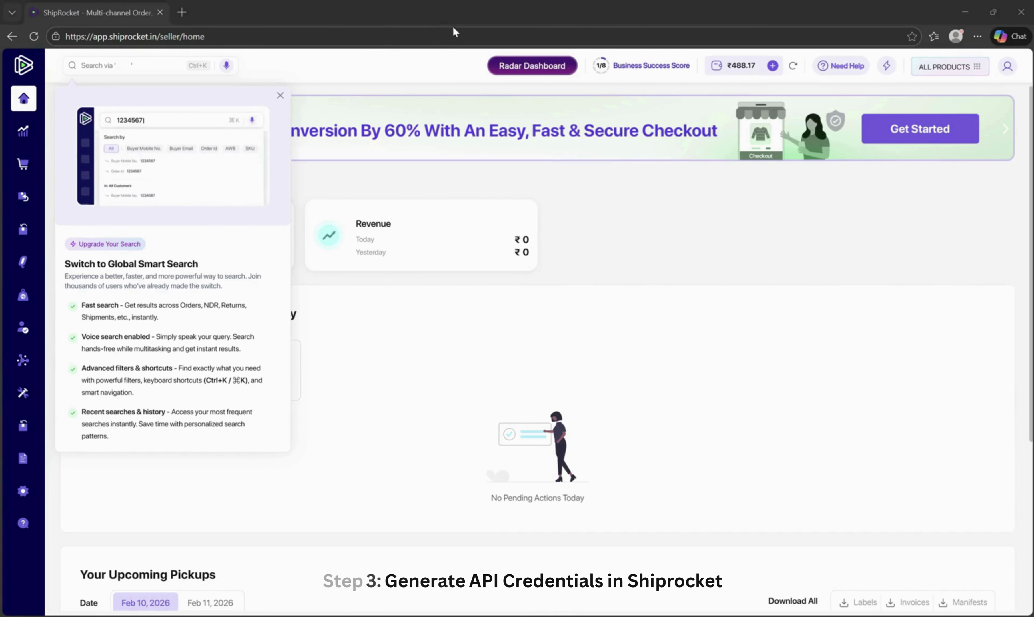
# Step: Dismiss the Global Smart Search promotion and open the API Users page in Shiprocket's additional settings
pyautogui.click(281, 98)
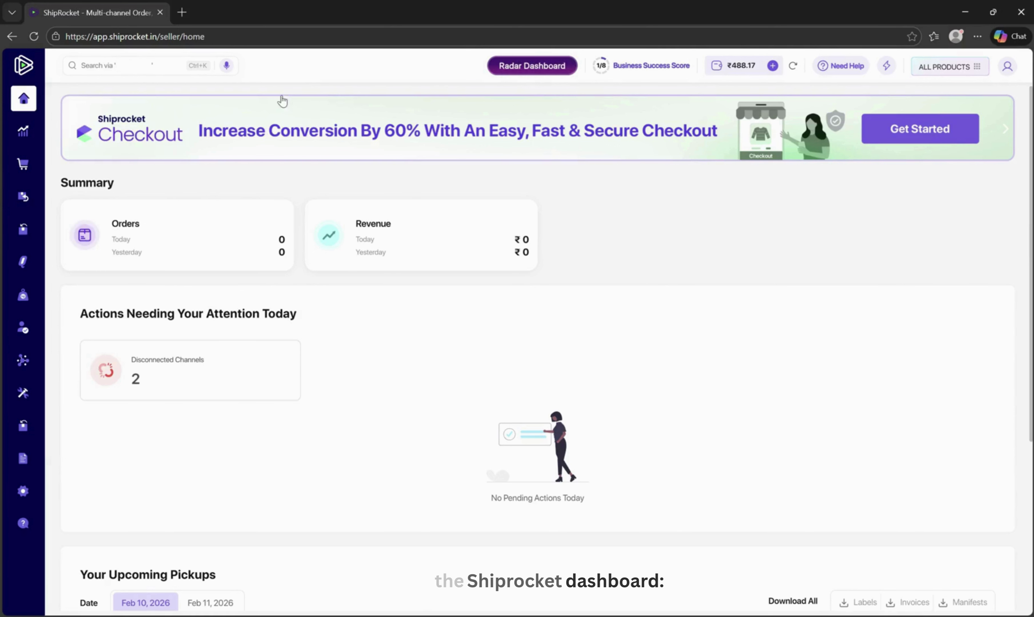
pyautogui.moveTo(50, 229)
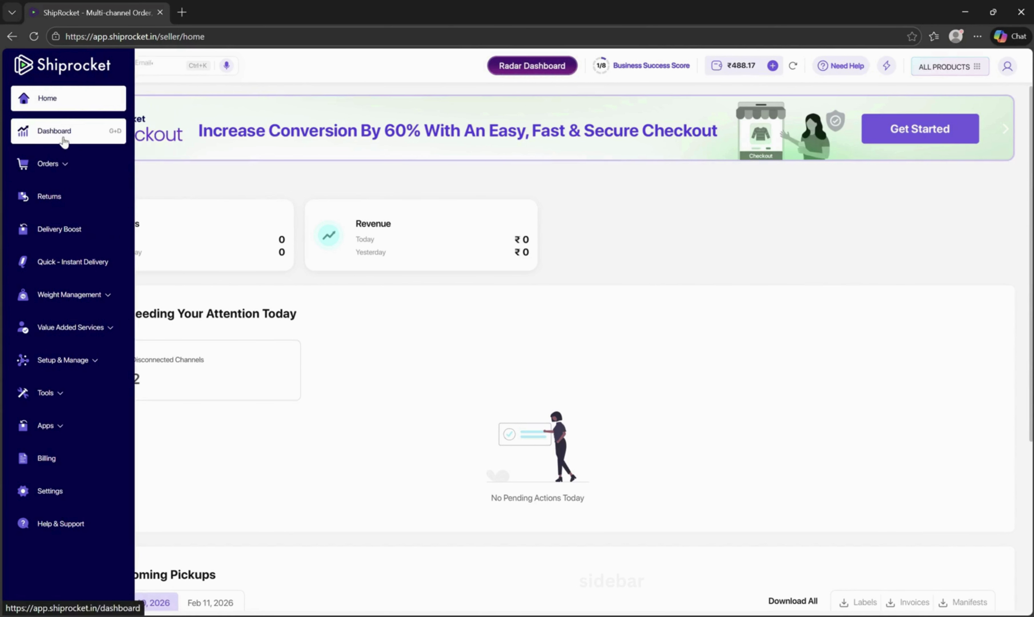
pyautogui.click(58, 490)
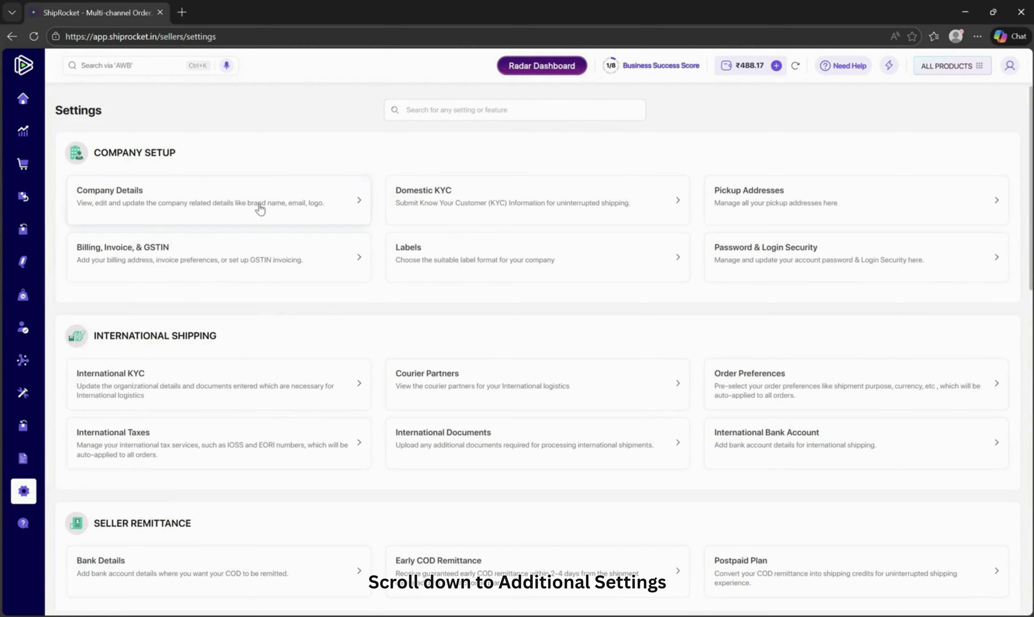
pyautogui.scroll(-10, 718, 334)
pyautogui.scroll(-5, 637, 350)
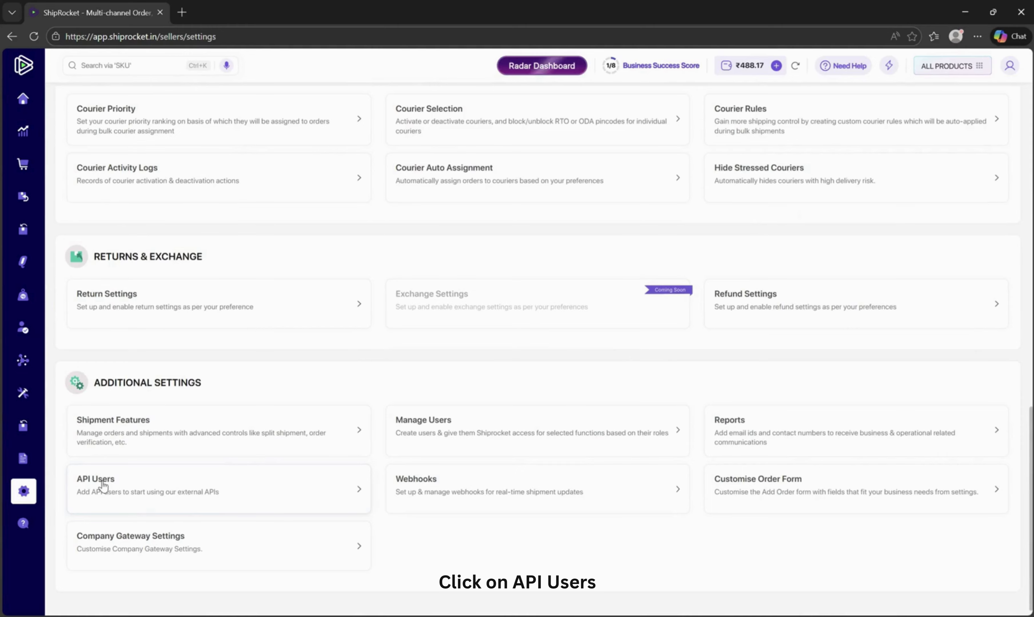
pyautogui.click(99, 483)
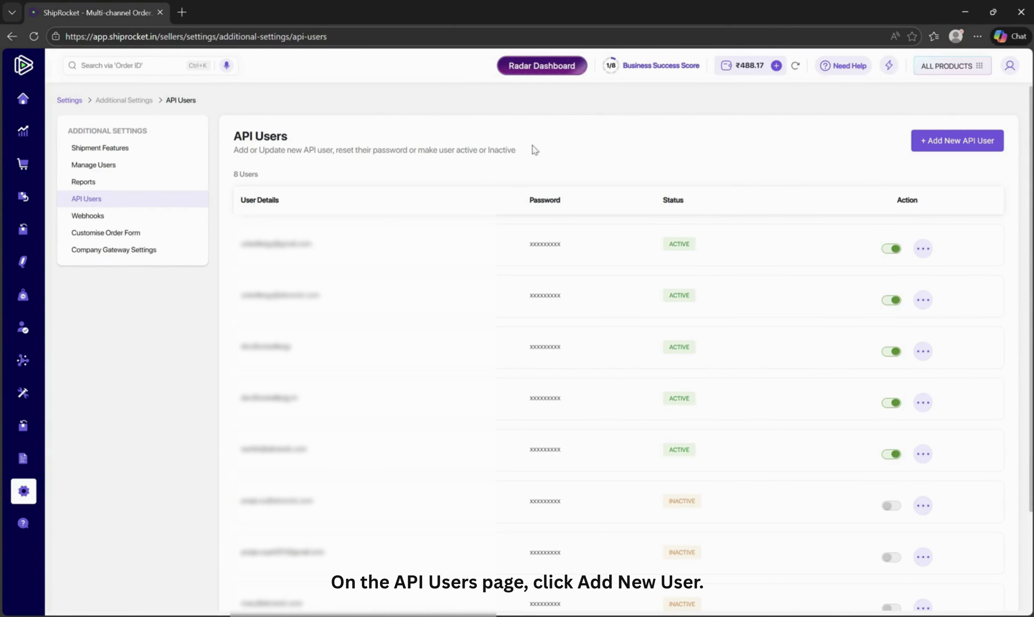
# Step: Create a new API user with an email ID and access to the Orders, Settings, Shipments, Listings and Courier modules
pyautogui.click(949, 146)
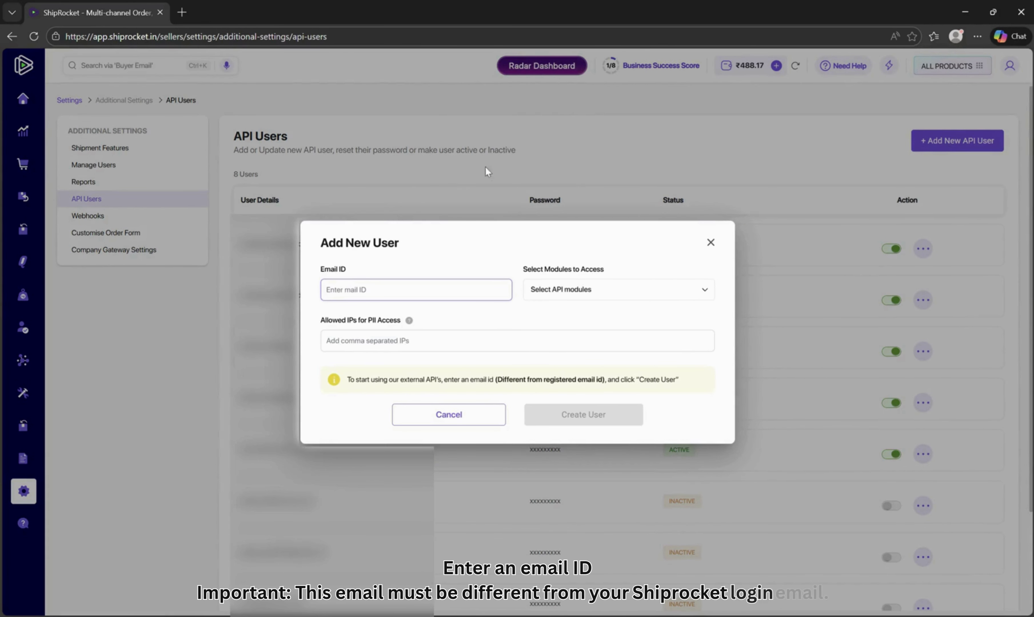
pyautogui.click(391, 286)
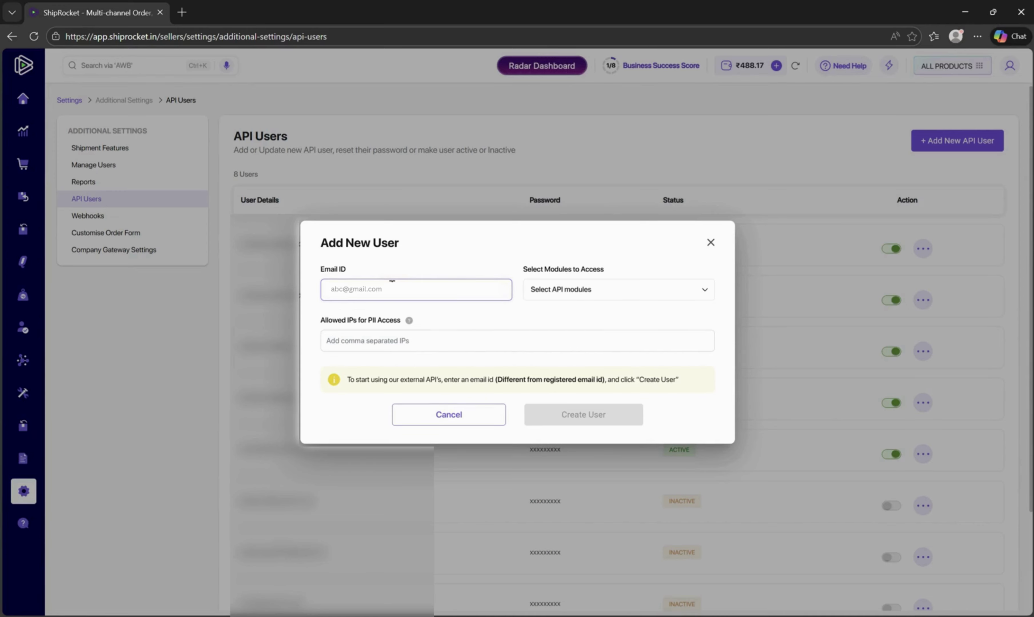
pyautogui.click(583, 294)
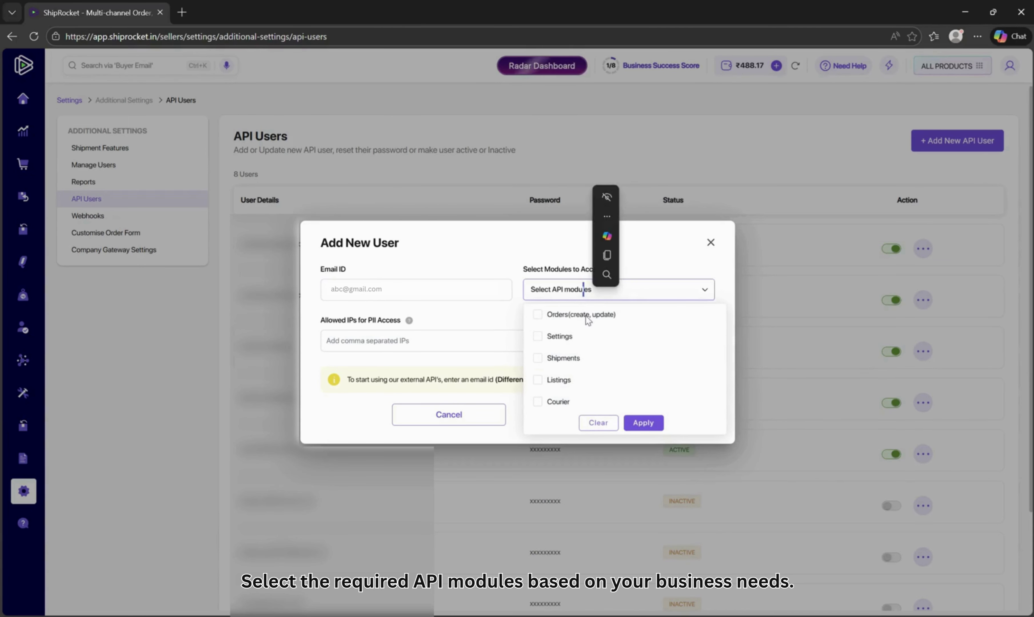
pyautogui.click(586, 316)
pyautogui.click(577, 337)
pyautogui.click(579, 359)
pyautogui.click(578, 380)
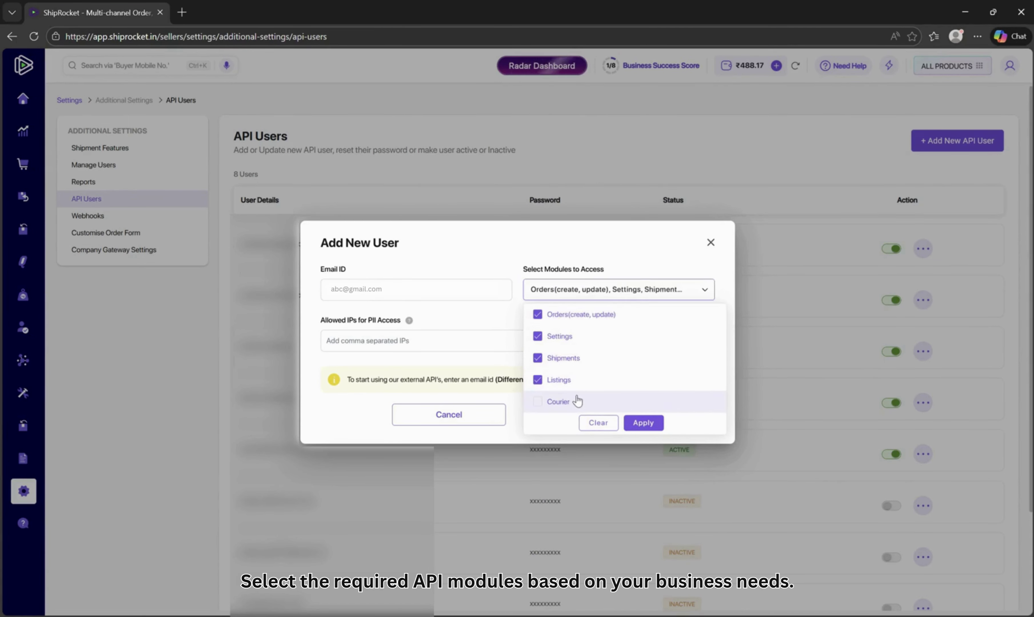
pyautogui.click(577, 402)
pyautogui.click(646, 423)
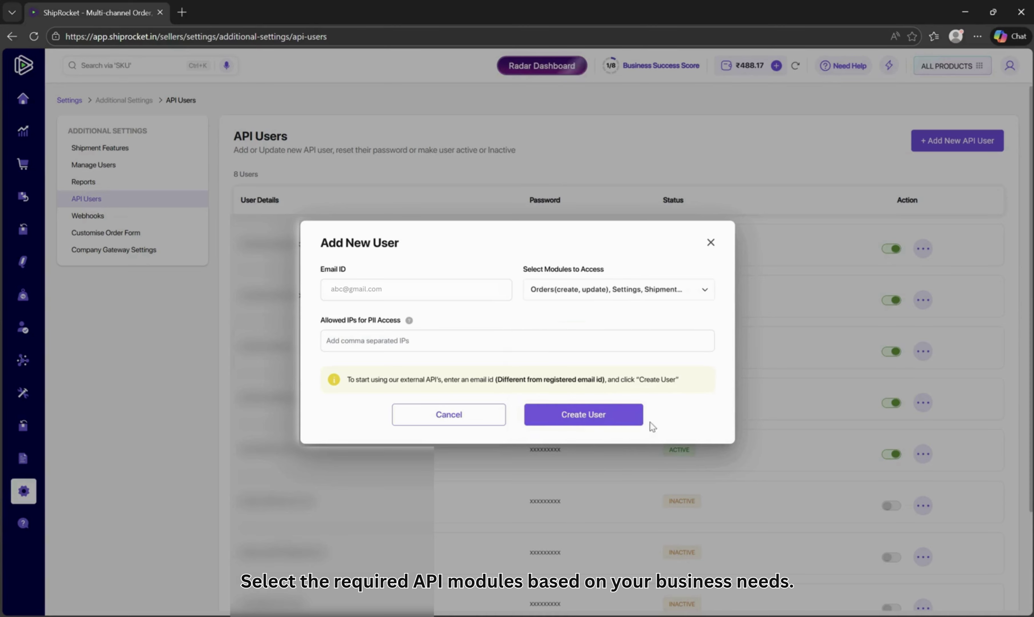
pyautogui.click(593, 417)
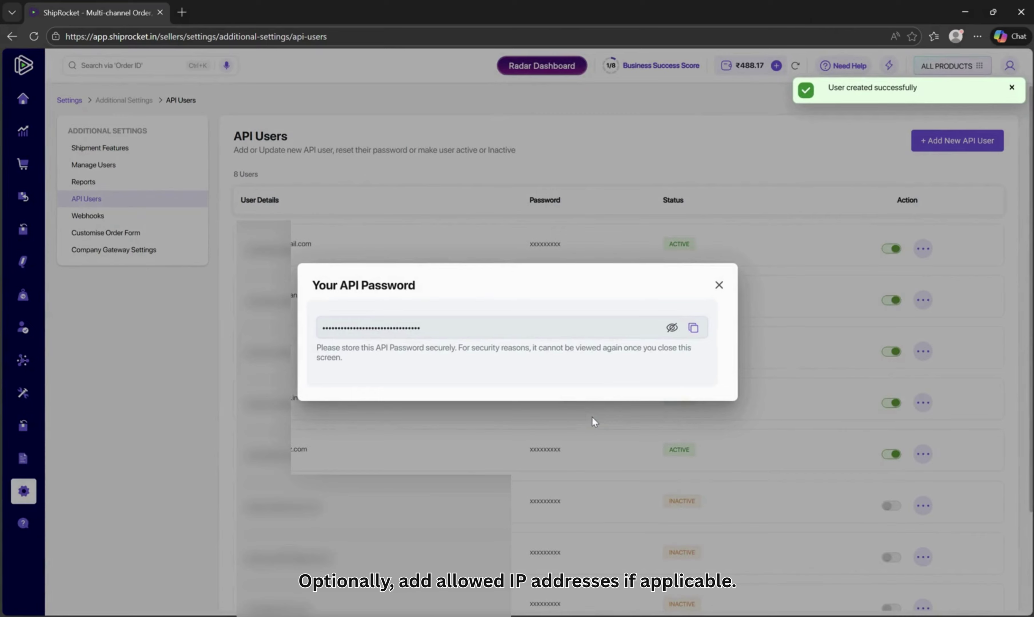
# Step: Copy the new API user's password to the clipboard and close the password dialog
pyautogui.click(693, 329)
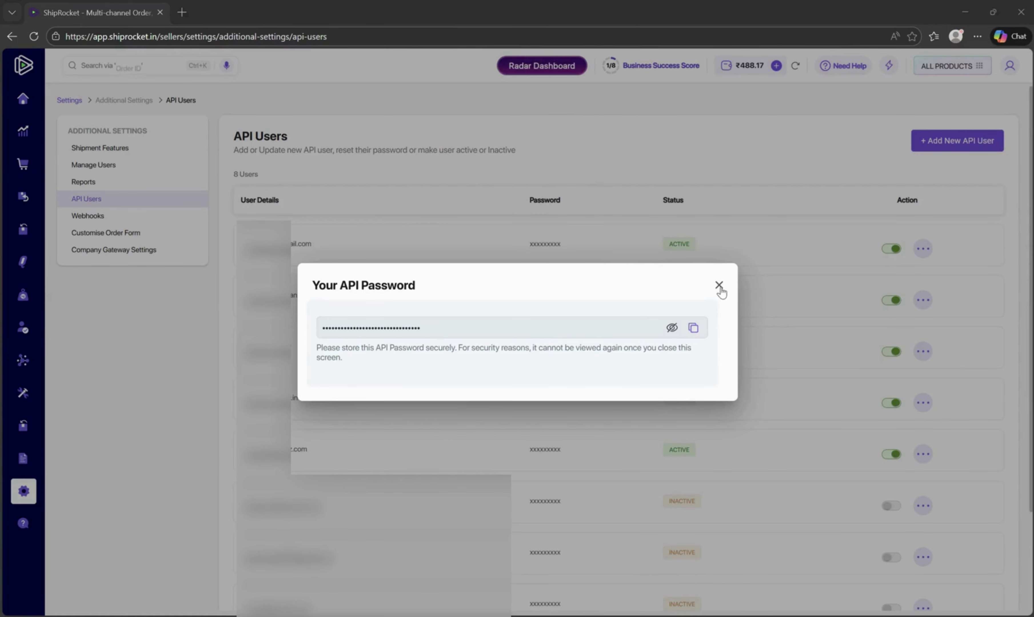
pyautogui.click(694, 329)
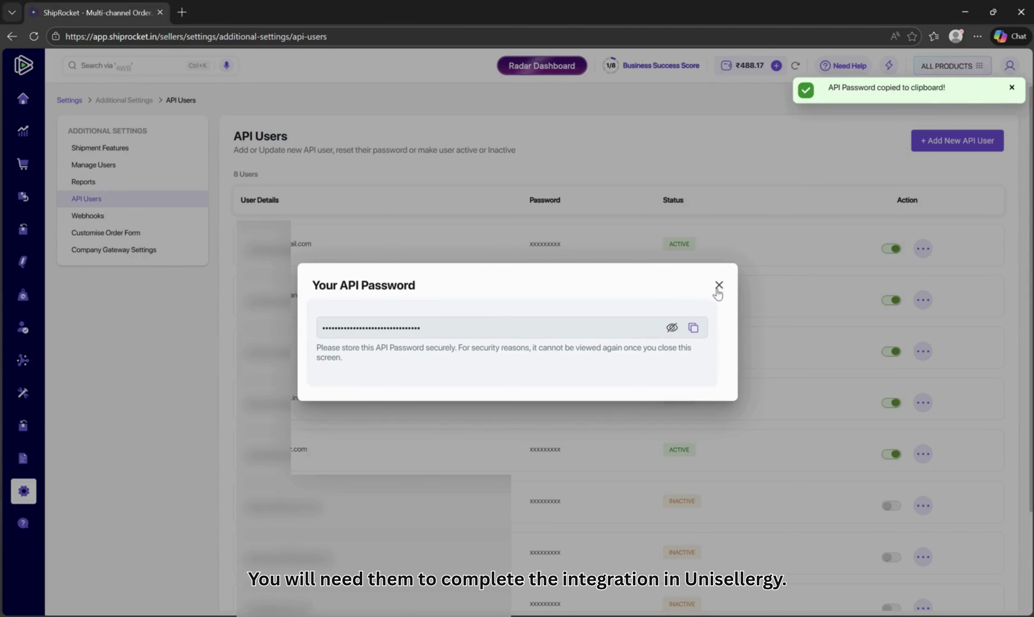
pyautogui.click(718, 285)
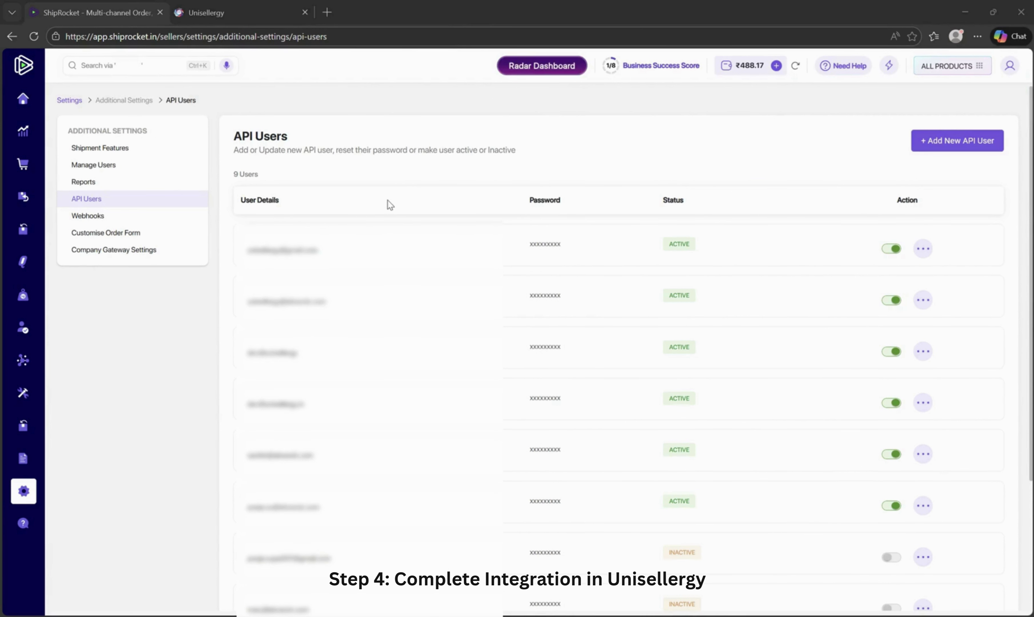
# Step: Switch back to Unisellergy and add the Shiprocket courier with the API email ID and API password
pyautogui.click(246, 17)
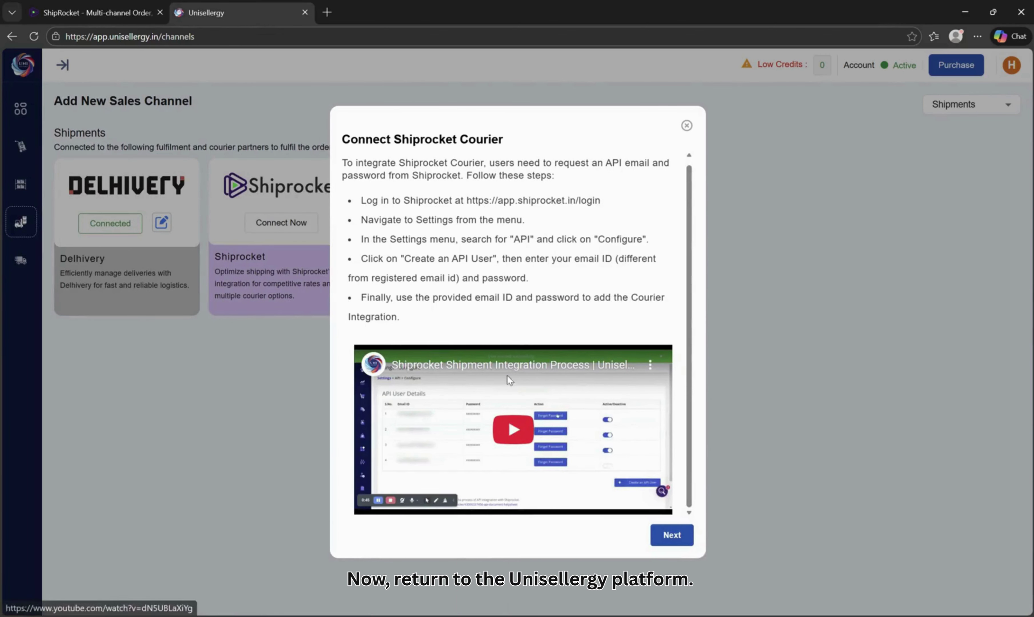
pyautogui.click(666, 532)
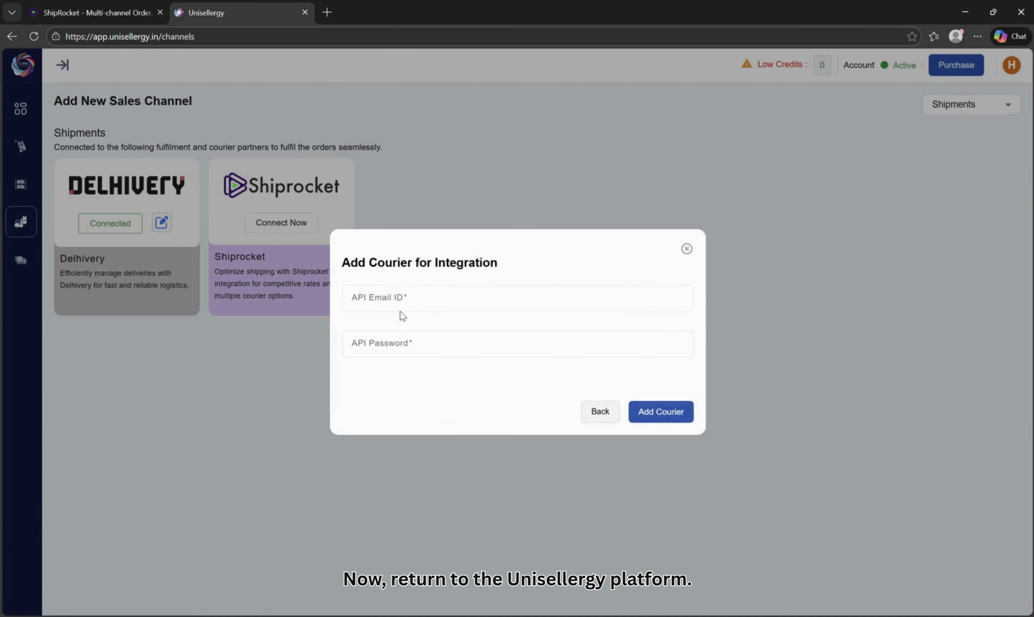
pyautogui.click(399, 298)
pyautogui.click(393, 350)
pyautogui.click(399, 346)
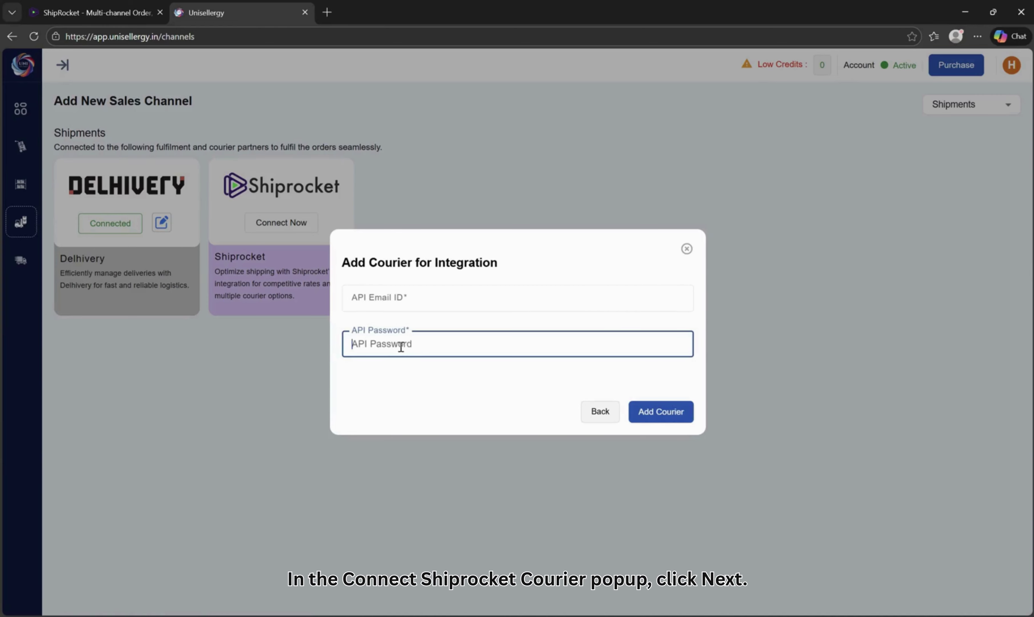
pyautogui.click(401, 296)
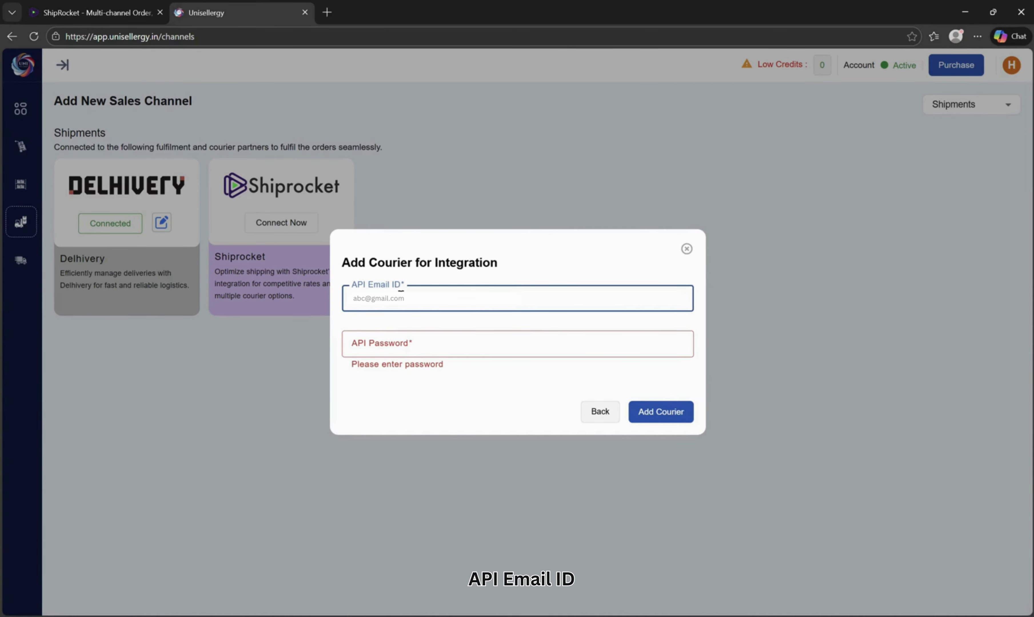
pyautogui.click(412, 352)
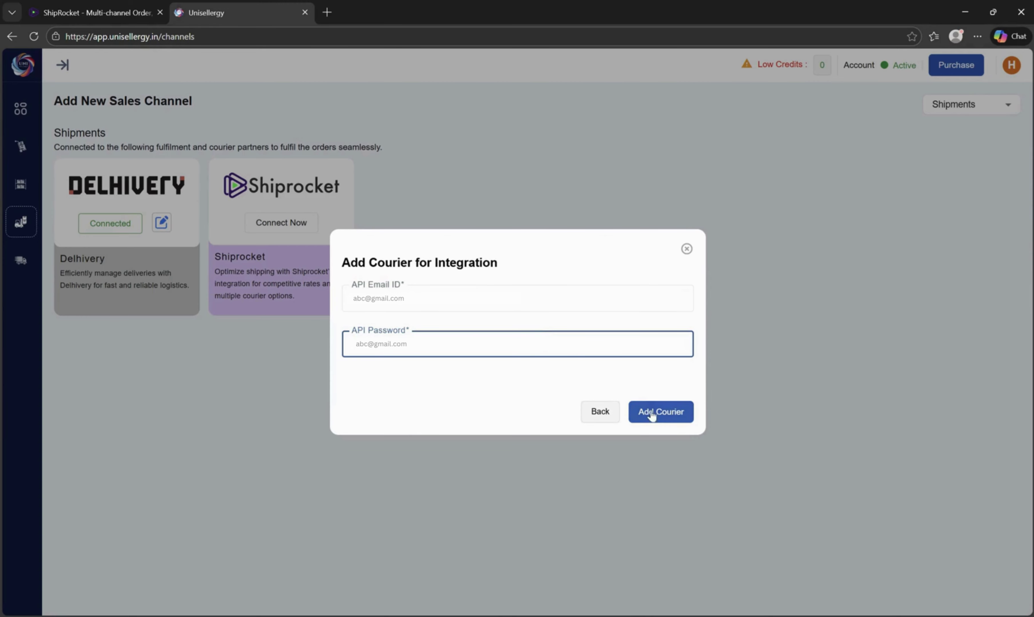
pyautogui.click(657, 420)
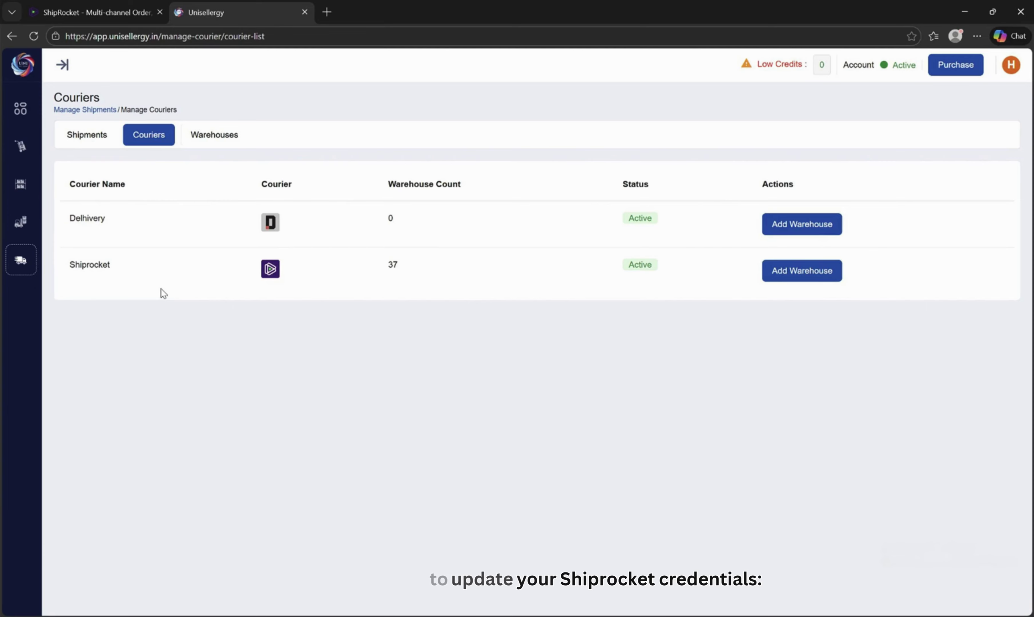
# Step: Return to the sales channels page and open the connected Shiprocket integration for editing
pyautogui.click(20, 223)
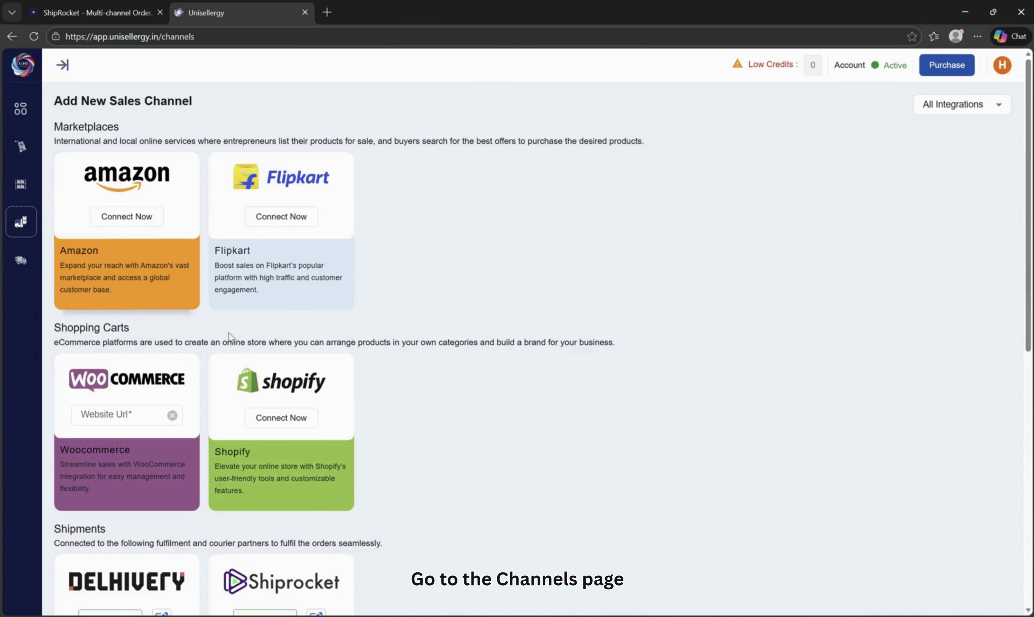
pyautogui.scroll(-3, 238, 342)
pyautogui.scroll(-3, 237, 342)
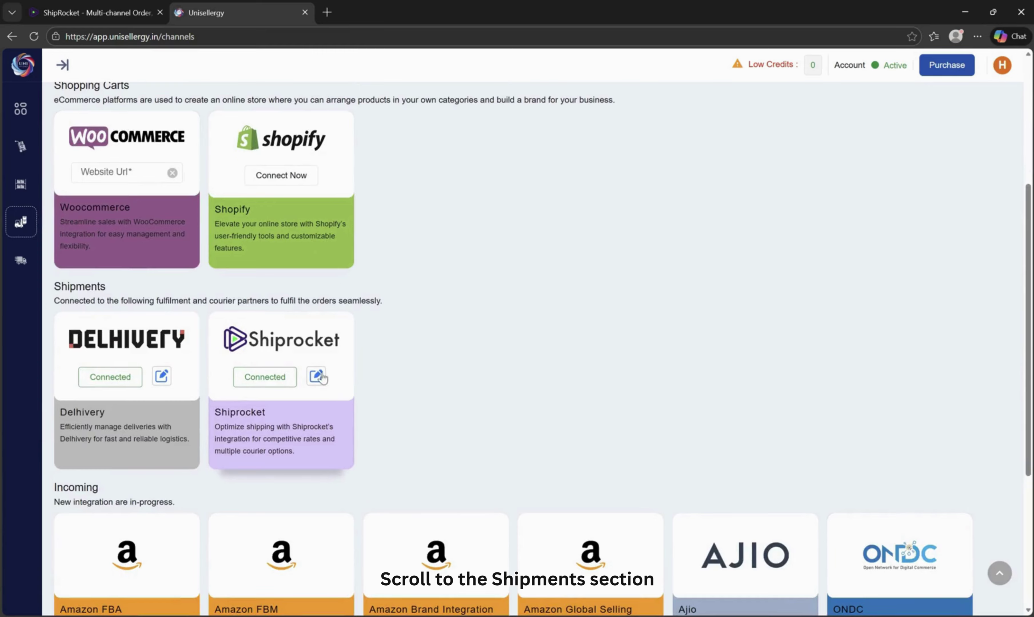
pyautogui.click(318, 383)
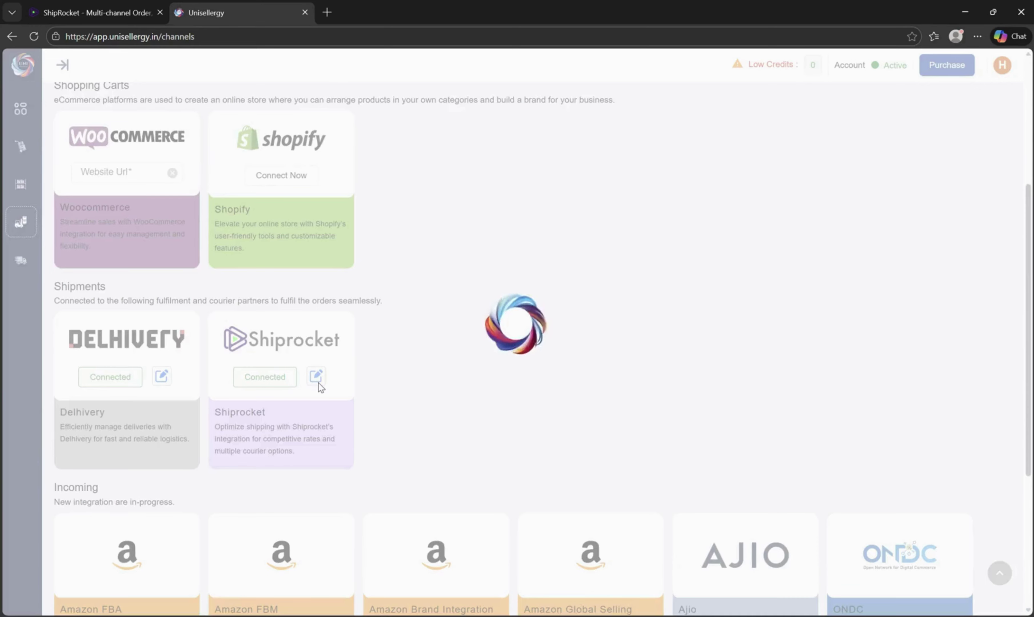